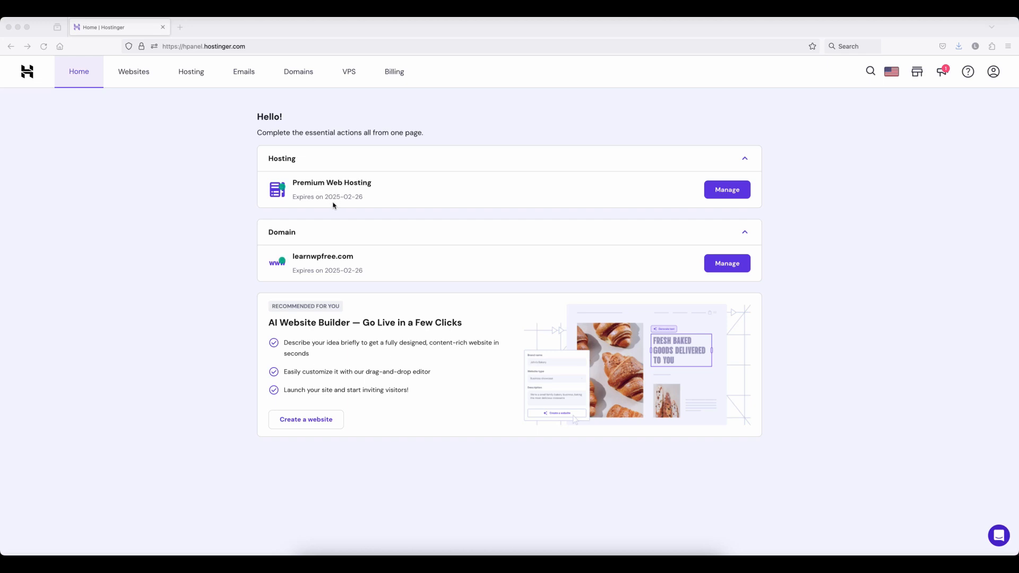
# Start the guided setup of a new website on the Premium Web Hosting plan with WordPress as the platform
pyautogui.click(726, 191)
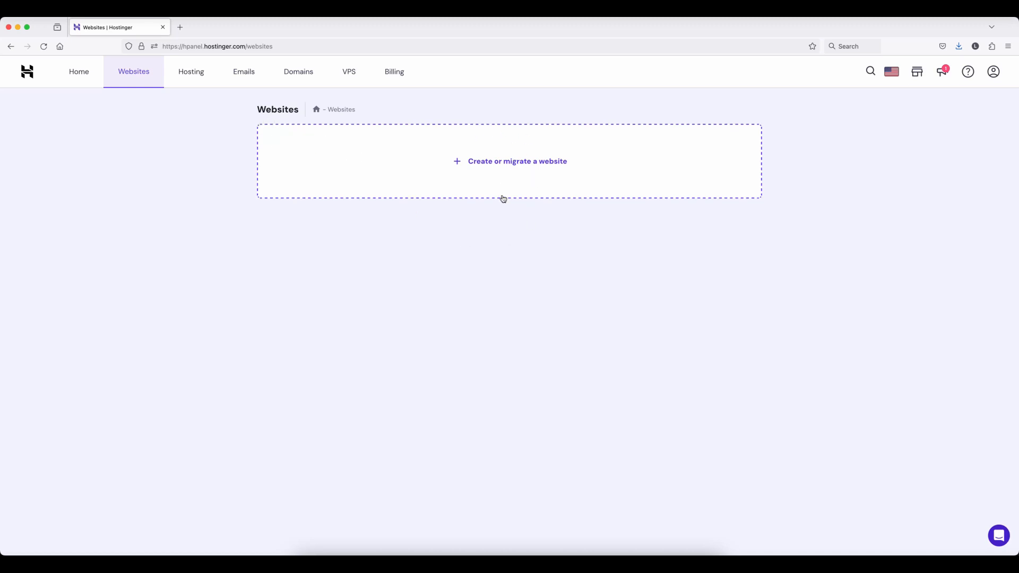
pyautogui.click(489, 162)
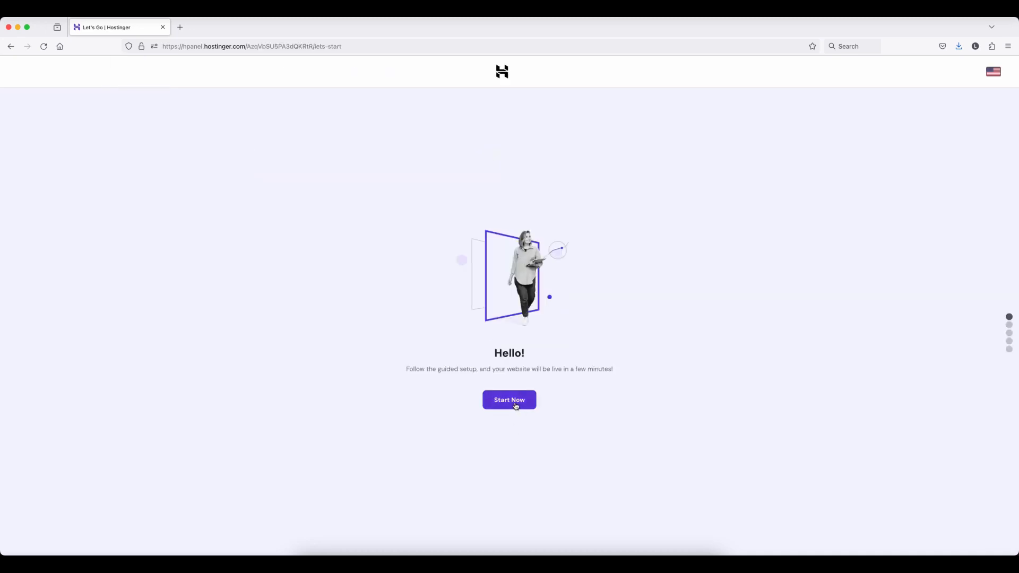
pyautogui.click(515, 404)
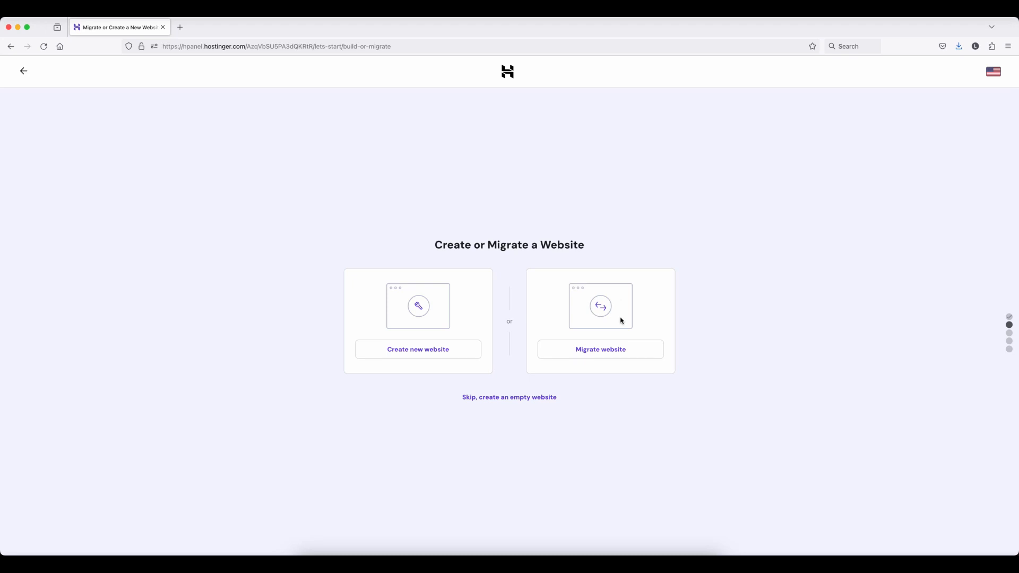
pyautogui.click(409, 351)
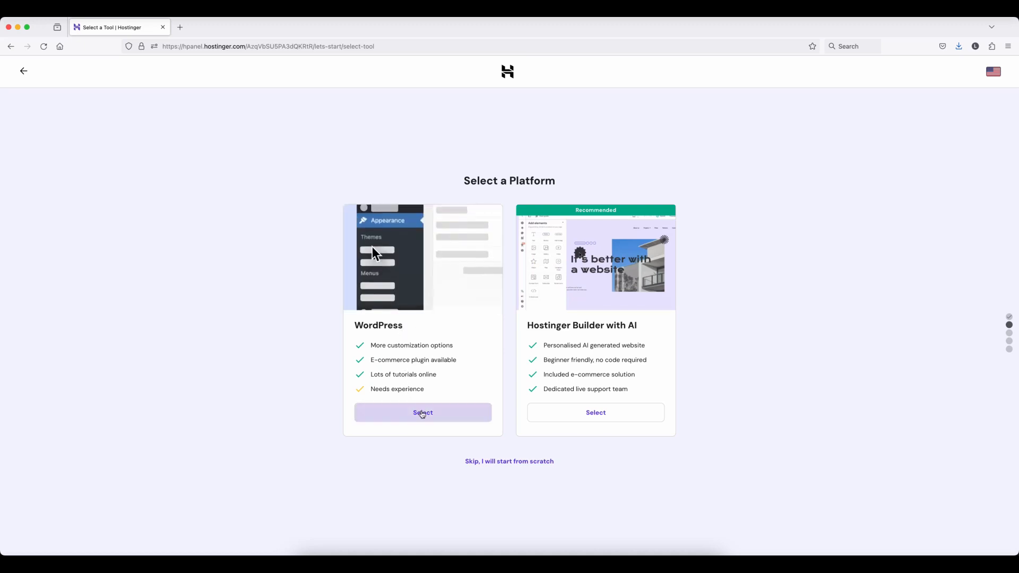
pyautogui.click(422, 415)
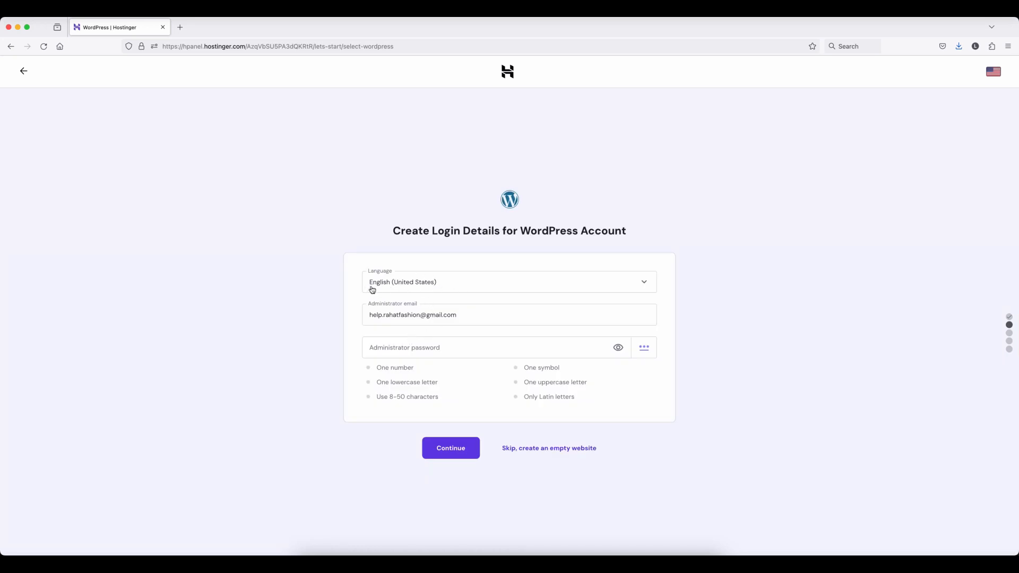
# Enter the administrator password for the WordPress account and submit the login details with the prefilled language and e-mail
pyautogui.click(398, 314)
pyautogui.press('Escape')
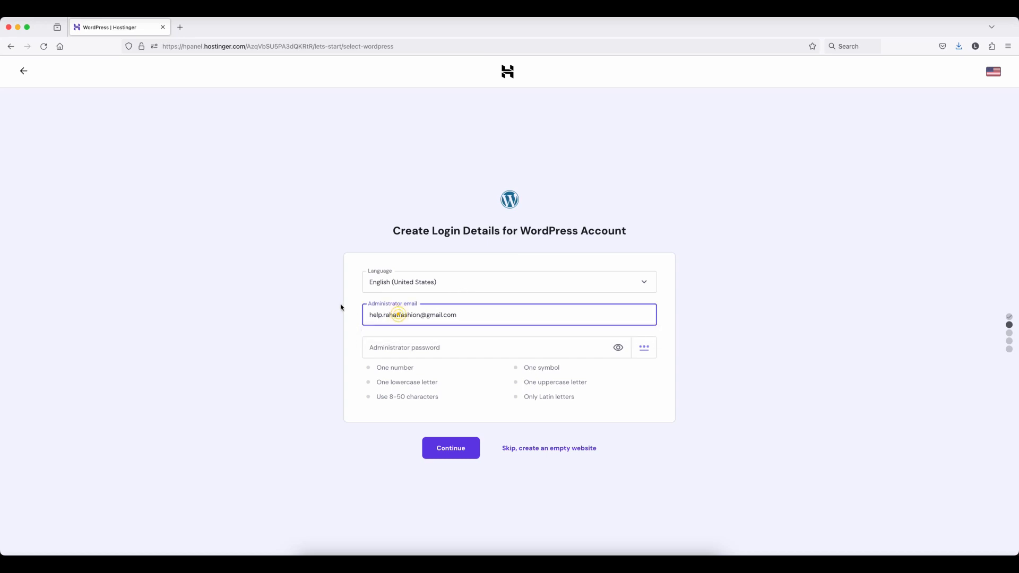
pyautogui.click(387, 348)
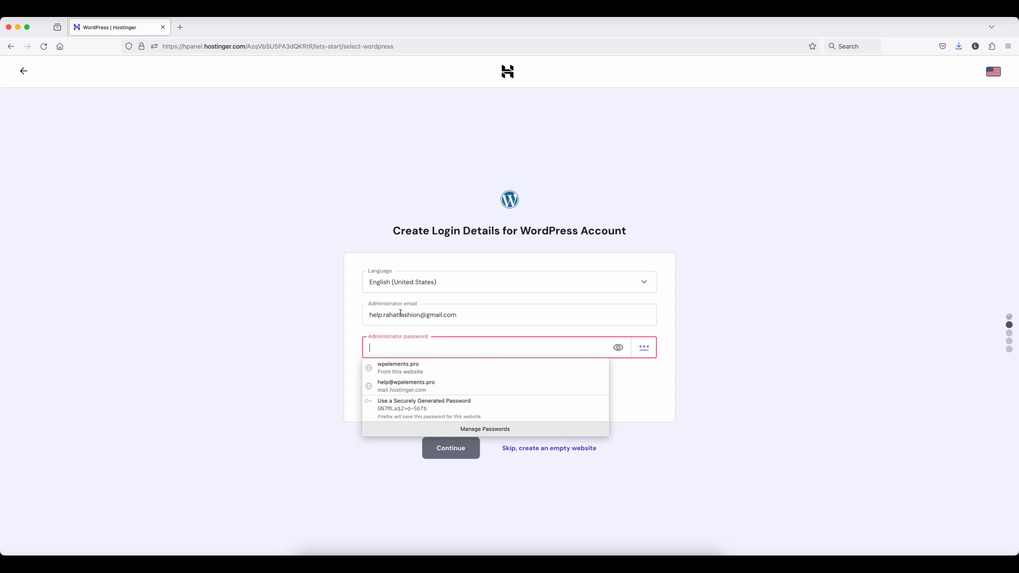
pyautogui.click(390, 348)
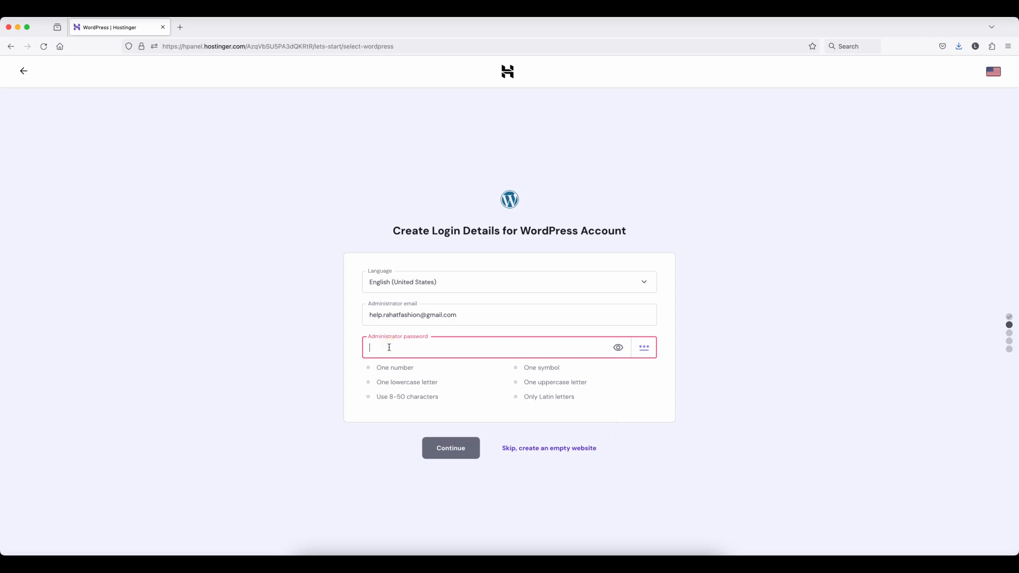
pyautogui.press('super+v')
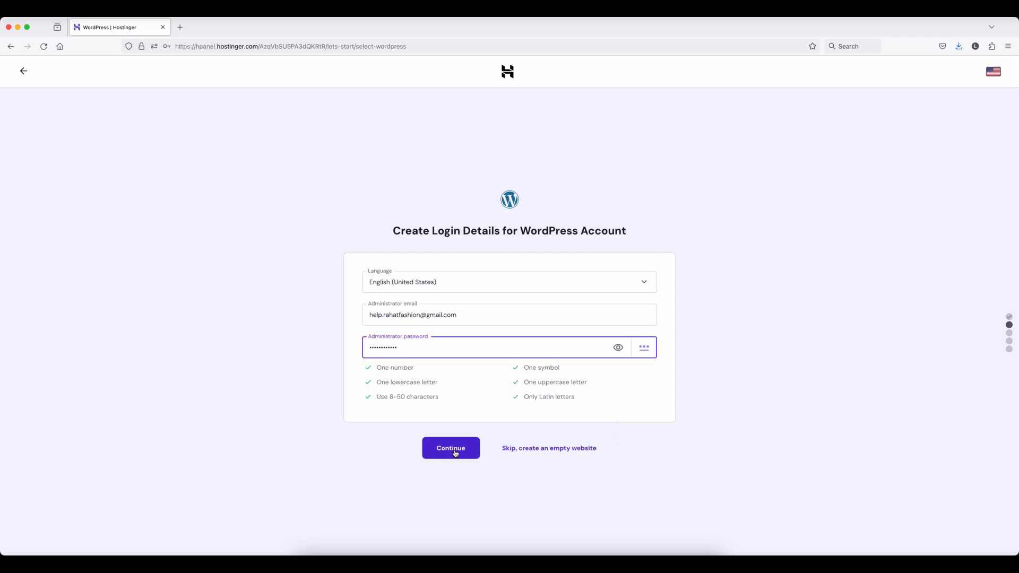
pyautogui.click(451, 449)
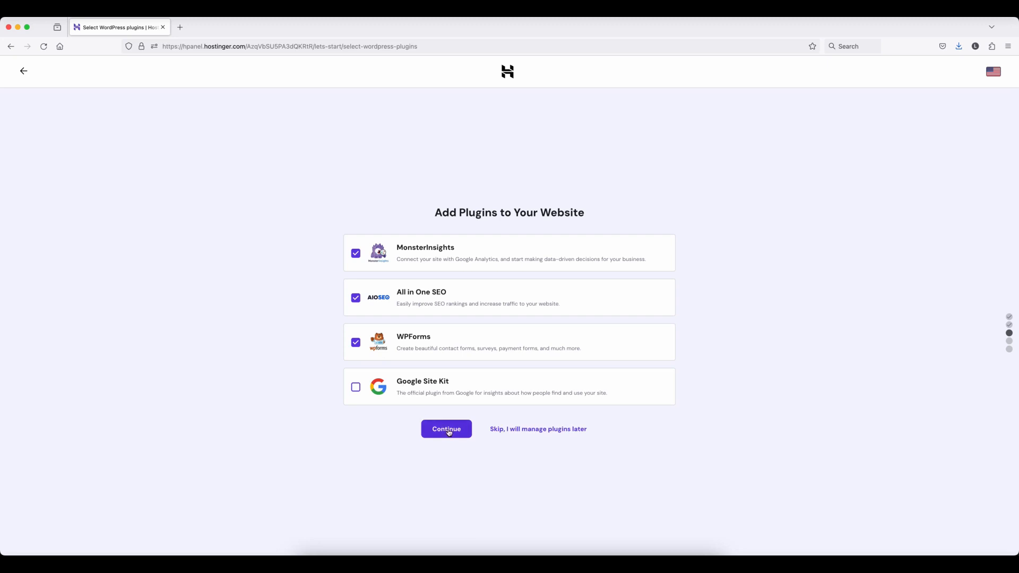
# Skip adding the suggested plugins and choose the Astra template for the website
pyautogui.click(530, 431)
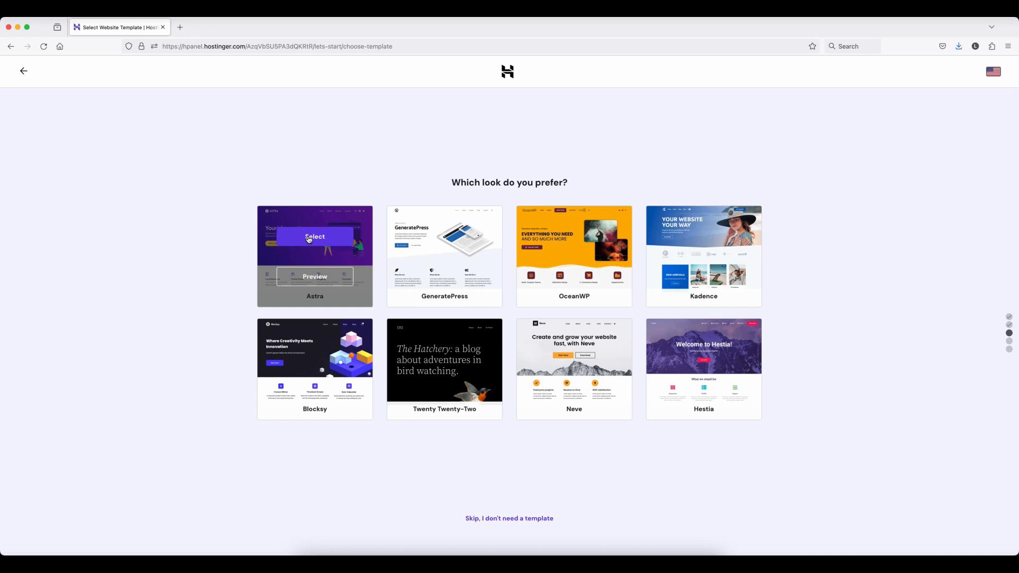
pyautogui.click(309, 239)
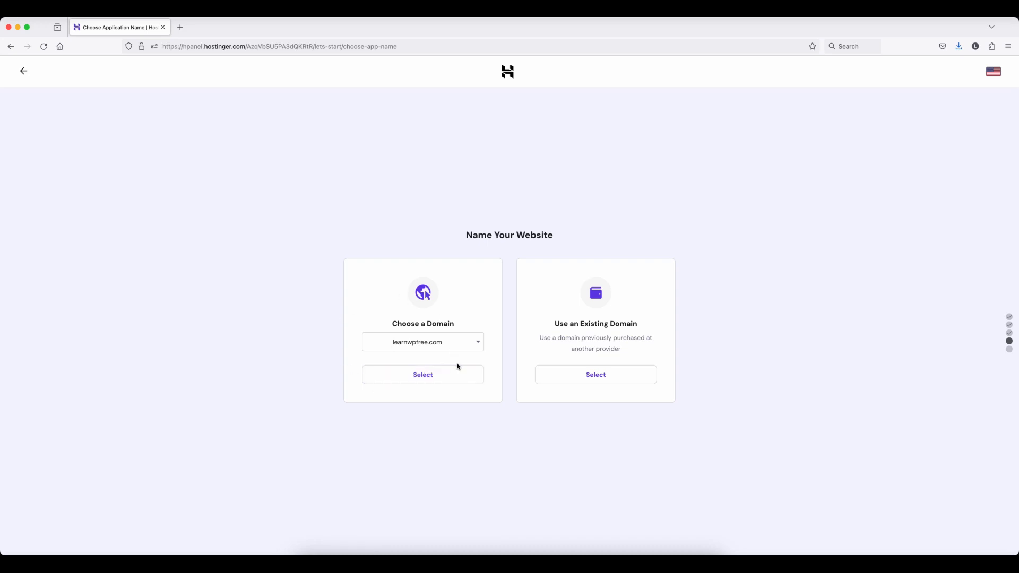
# Choose learnwpfree.com as the website's domain and proceed to the setup overview
pyautogui.click(438, 342)
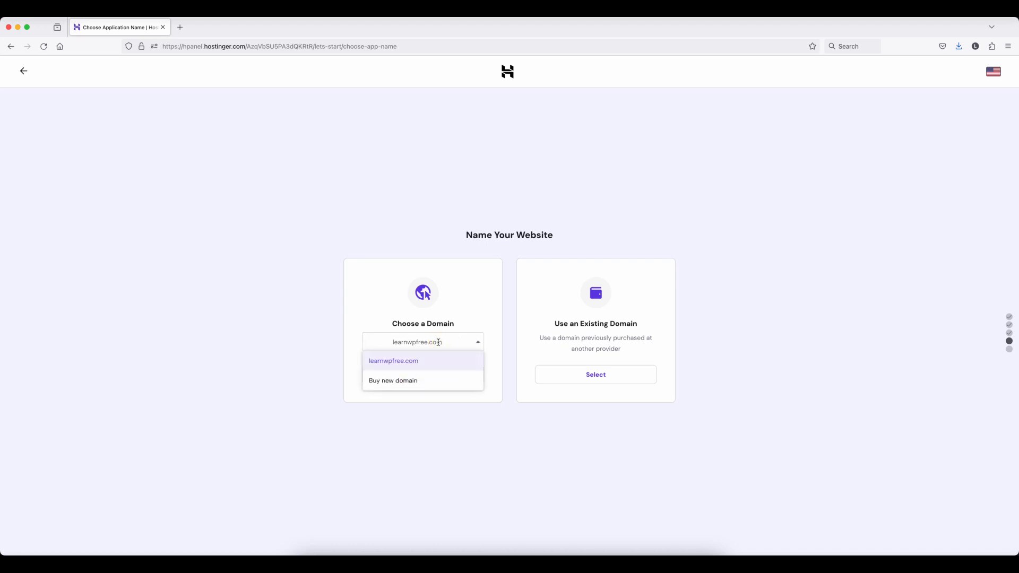
pyautogui.click(401, 386)
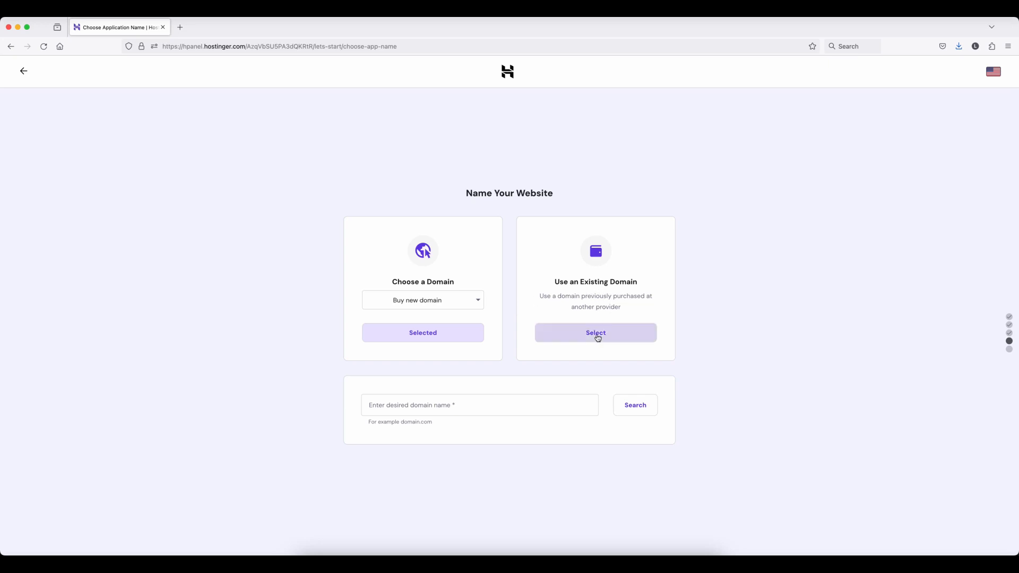
pyautogui.click(442, 300)
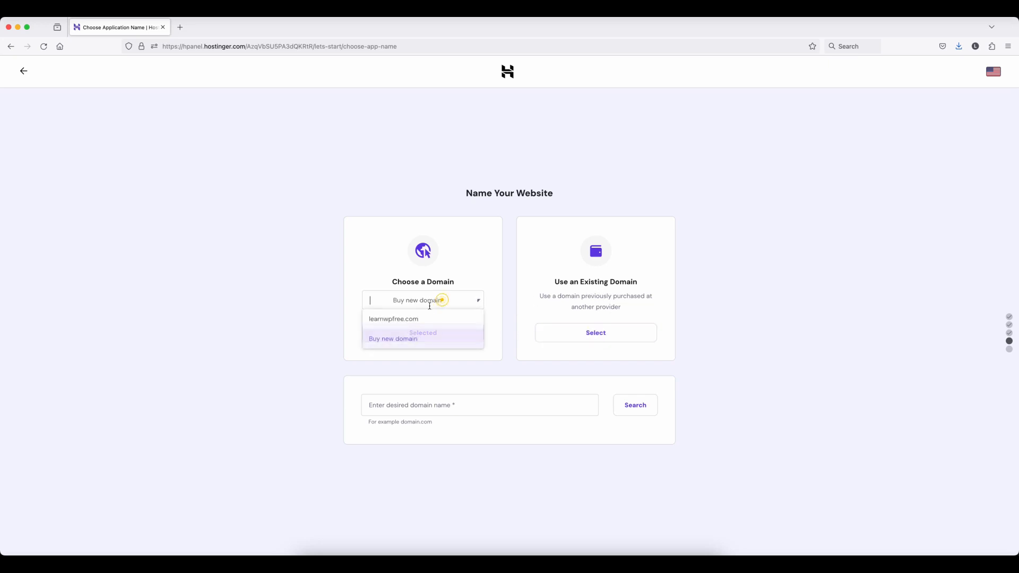
pyautogui.click(408, 320)
pyautogui.click(428, 339)
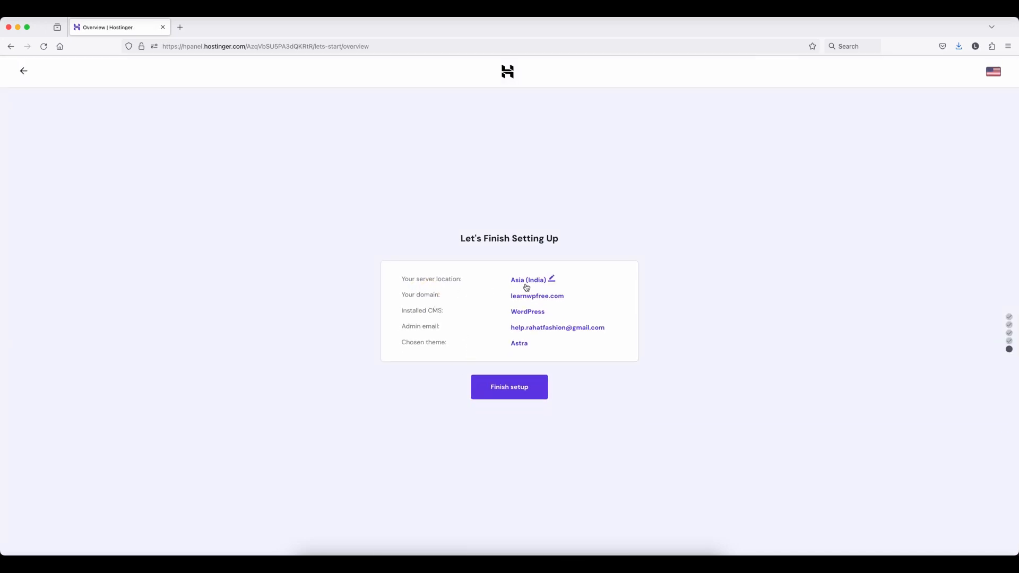
pyautogui.click(552, 280)
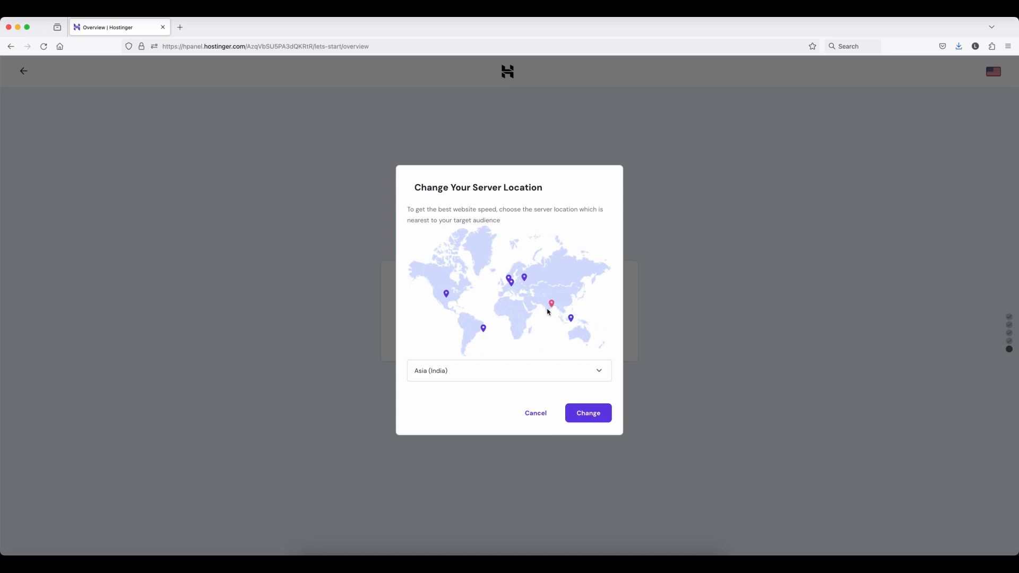
pyautogui.click(593, 376)
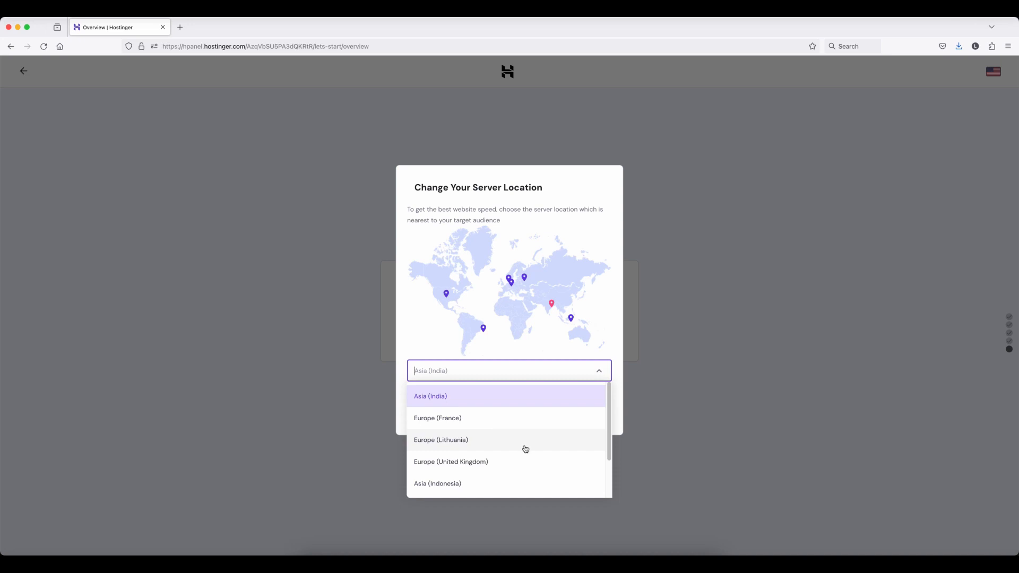
pyautogui.click(555, 399)
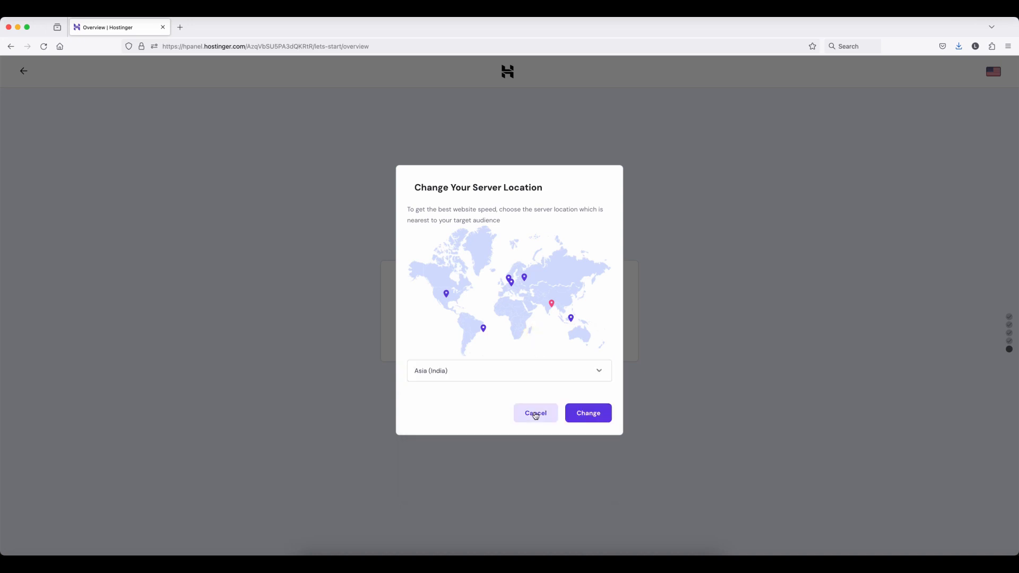
pyautogui.click(536, 415)
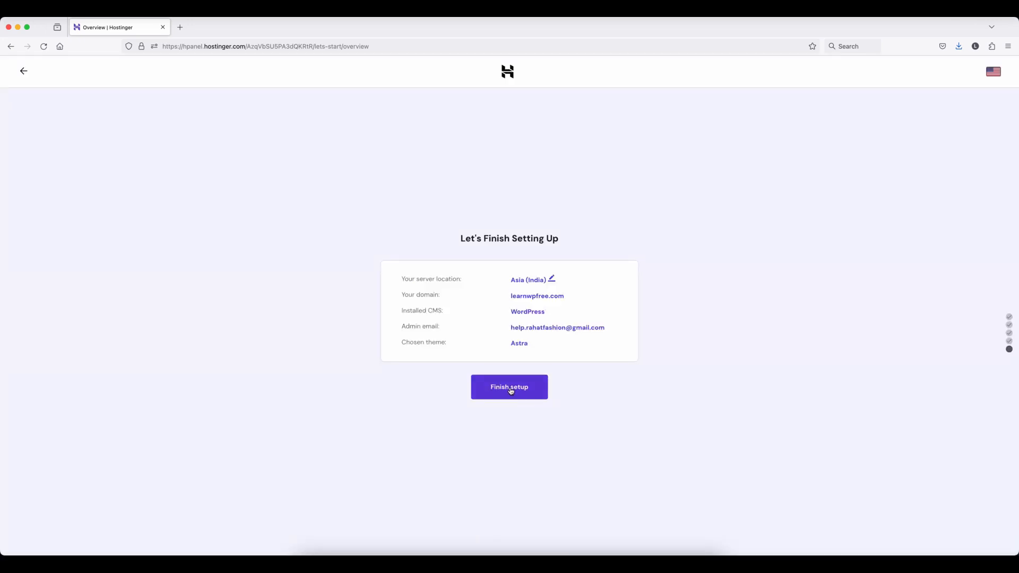
# Finish the website setup and open the new site's WordPress admin panel
pyautogui.click(511, 391)
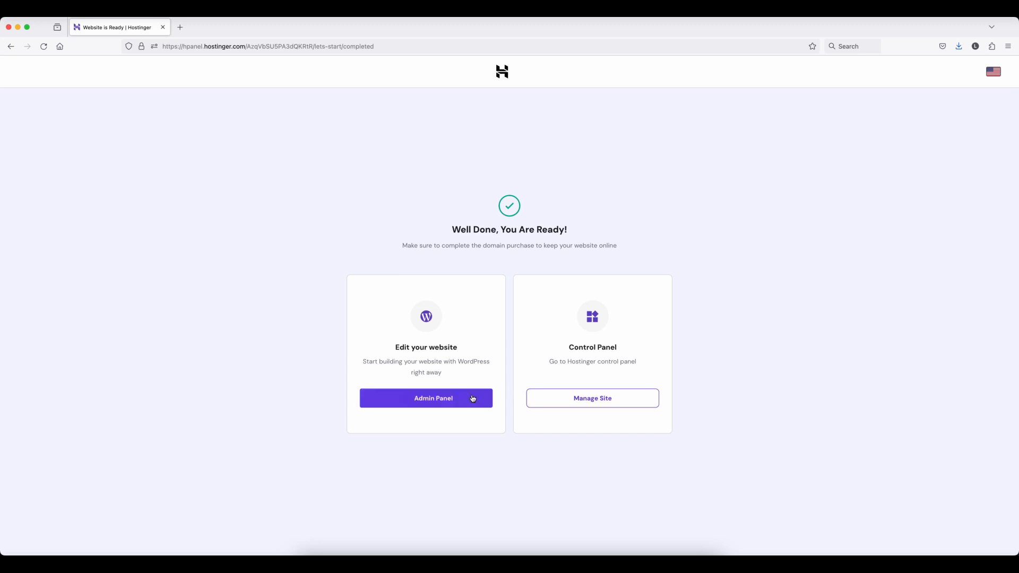
pyautogui.click(427, 405)
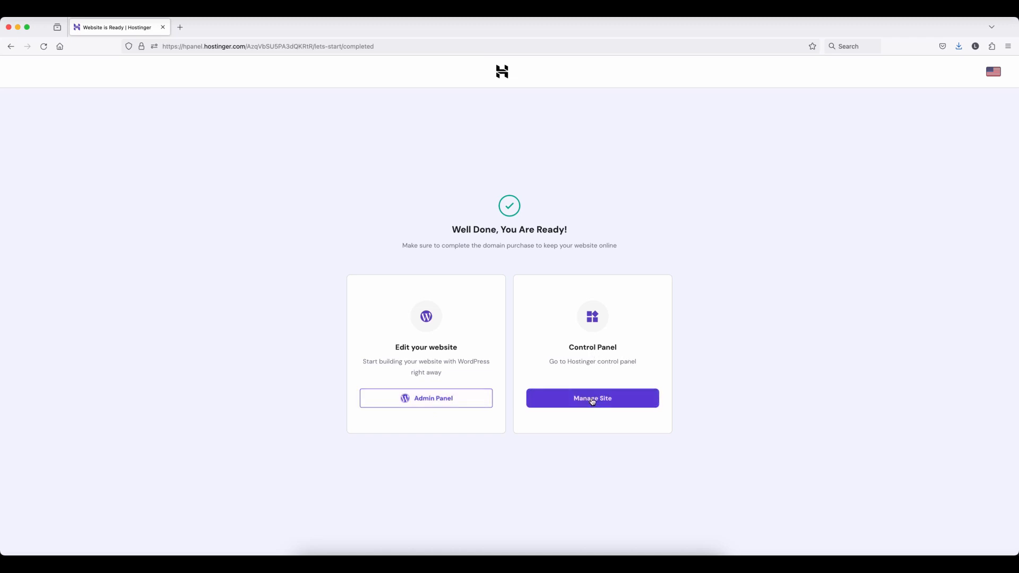
pyautogui.click(430, 402)
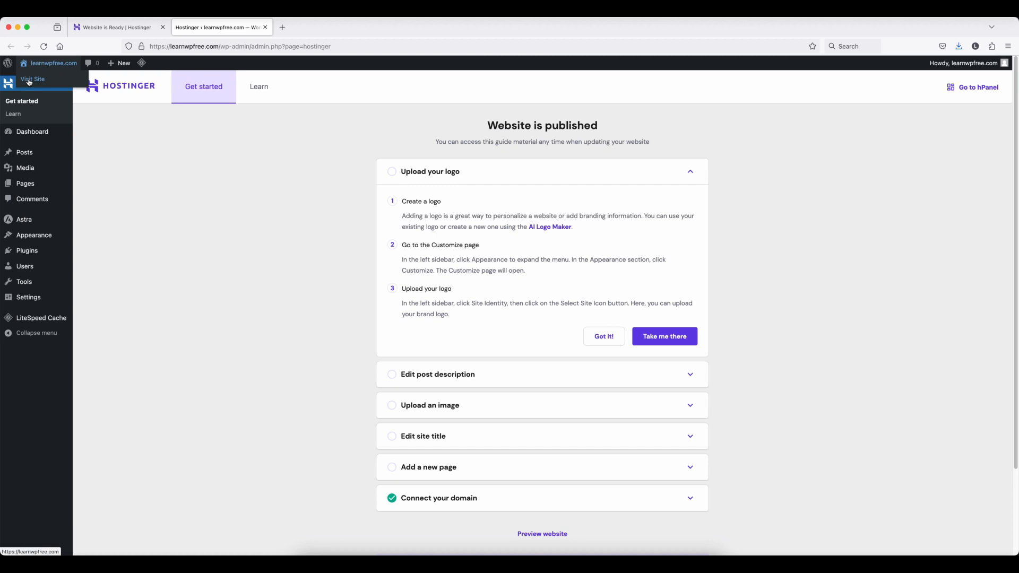
# Open the live learnwpfree.com site in a new browser tab and view its front page
pyautogui.rightClick(28, 80)
pyautogui.click(48, 84)
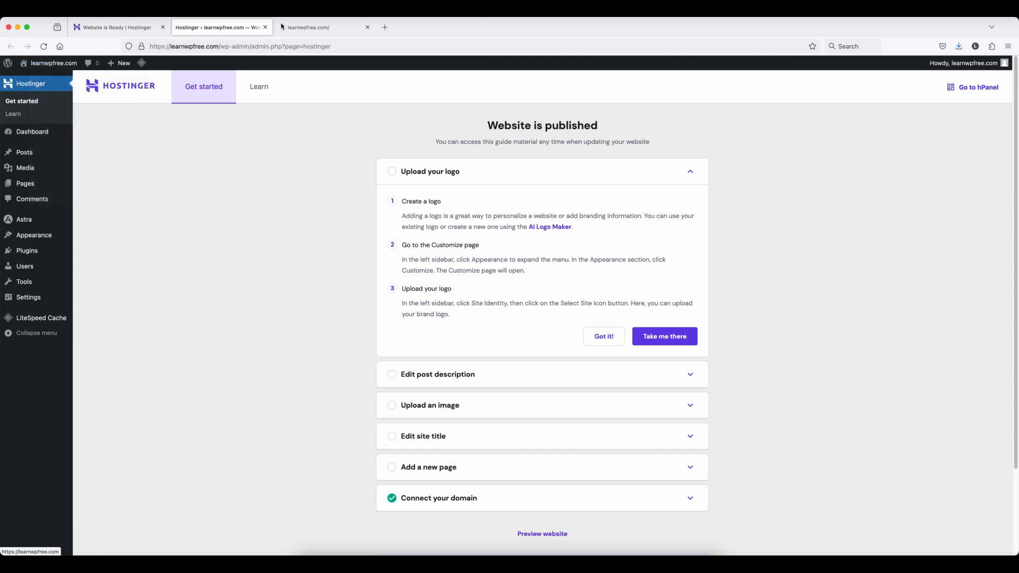
pyautogui.click(307, 29)
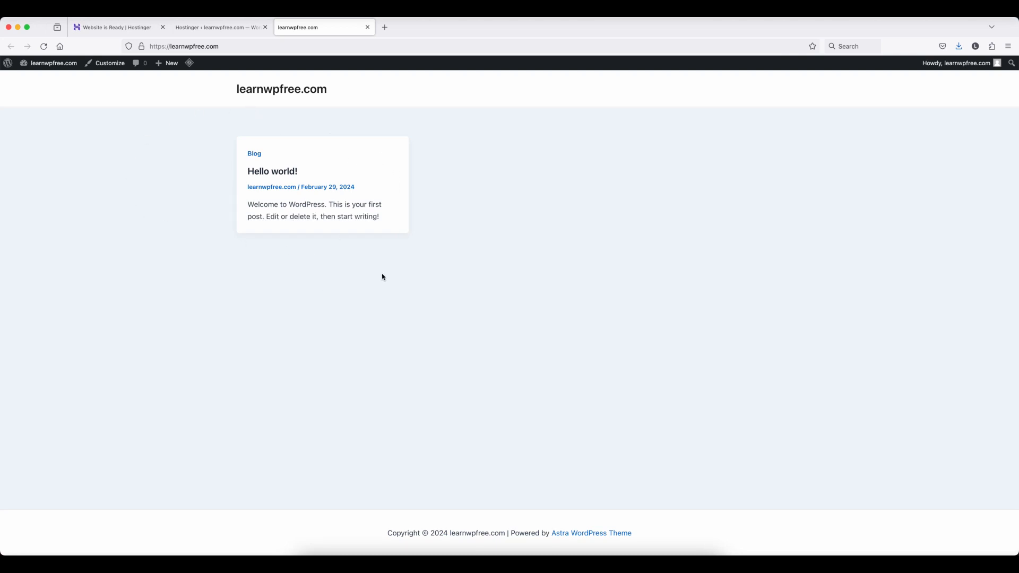
# Return to the Hostinger setup completion page and open the new website's management dashboard
pyautogui.click(126, 27)
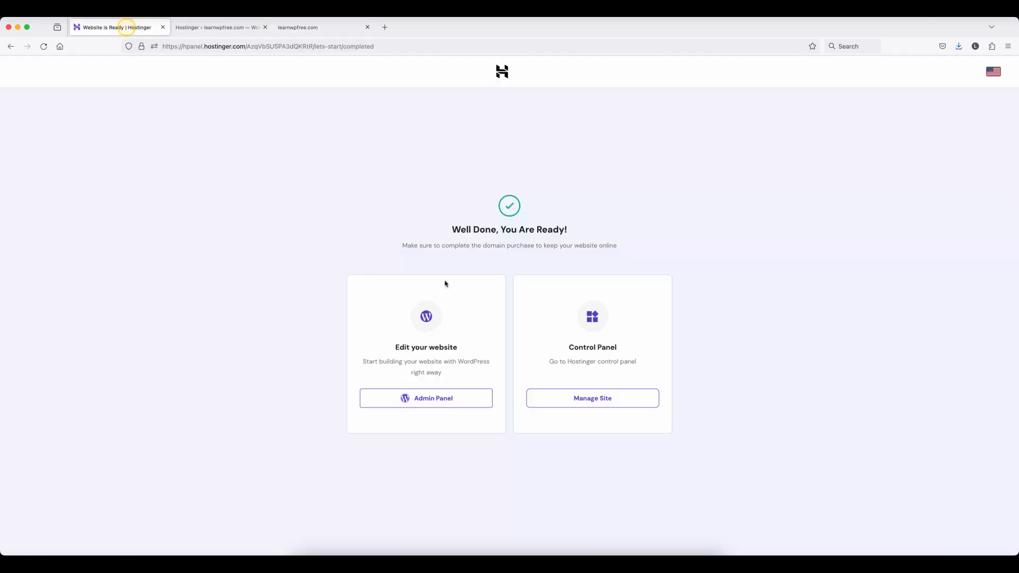
pyautogui.click(586, 398)
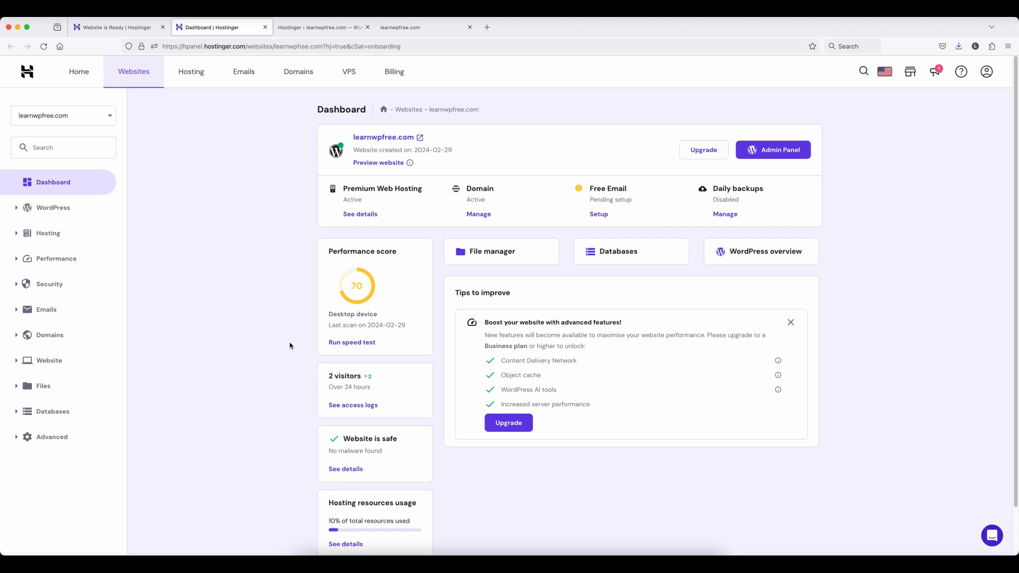
pyautogui.click(308, 29)
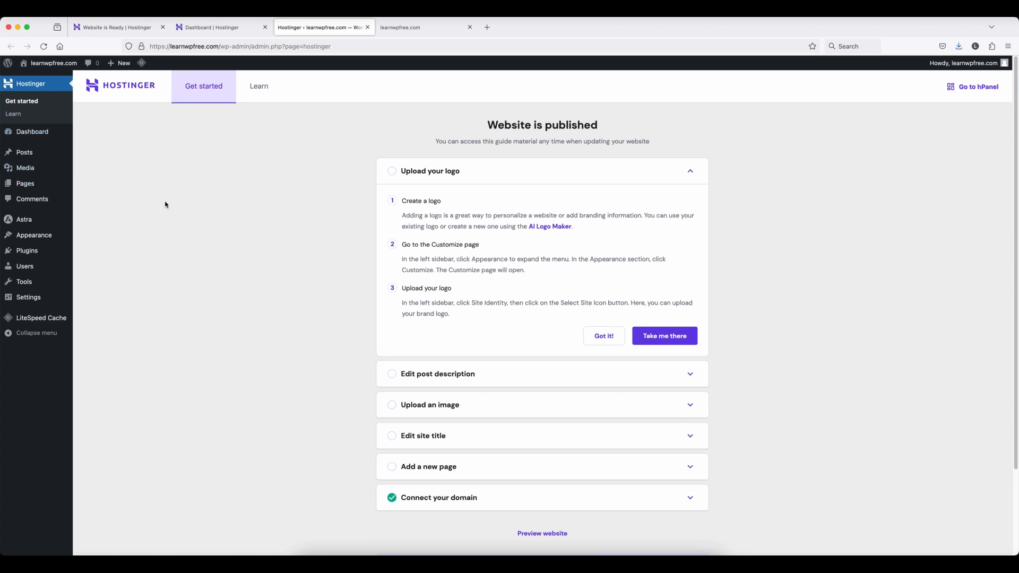
pyautogui.click(125, 28)
pyautogui.click(200, 28)
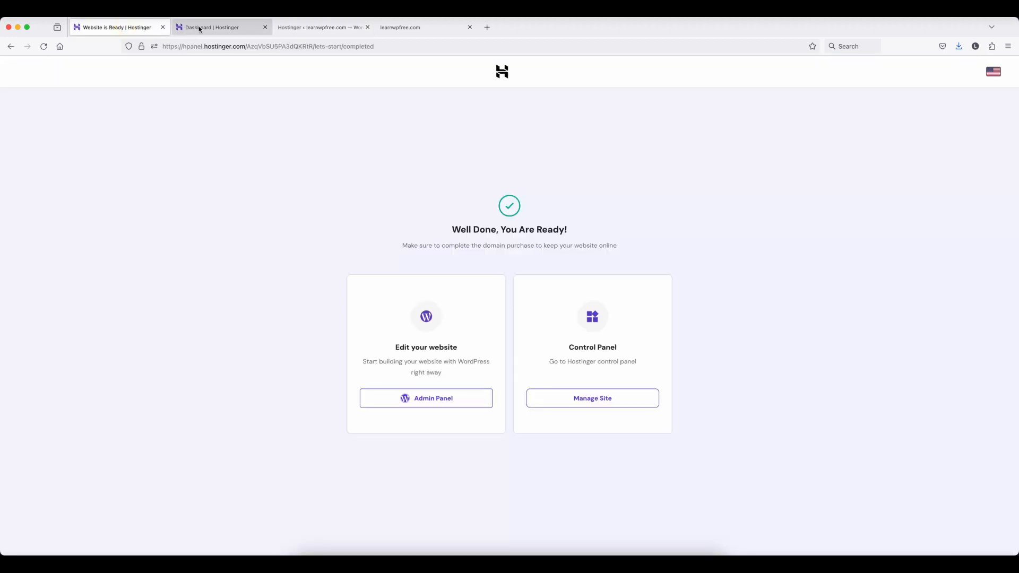